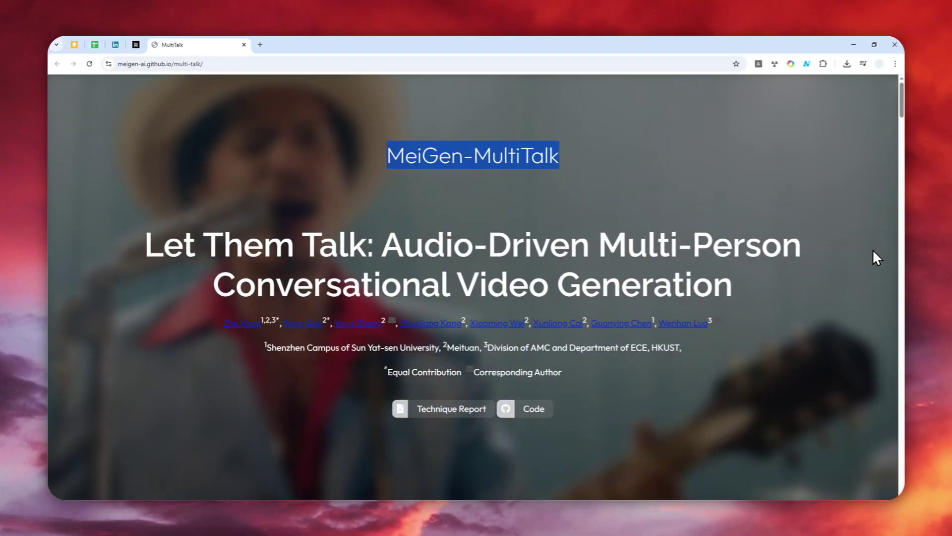
Scroll down the MultiTalk project page to the Introducing MultiTalk example conversation videos.
scroll(873, 253, "down", 5)
scroll(873, 258, "down", 2)
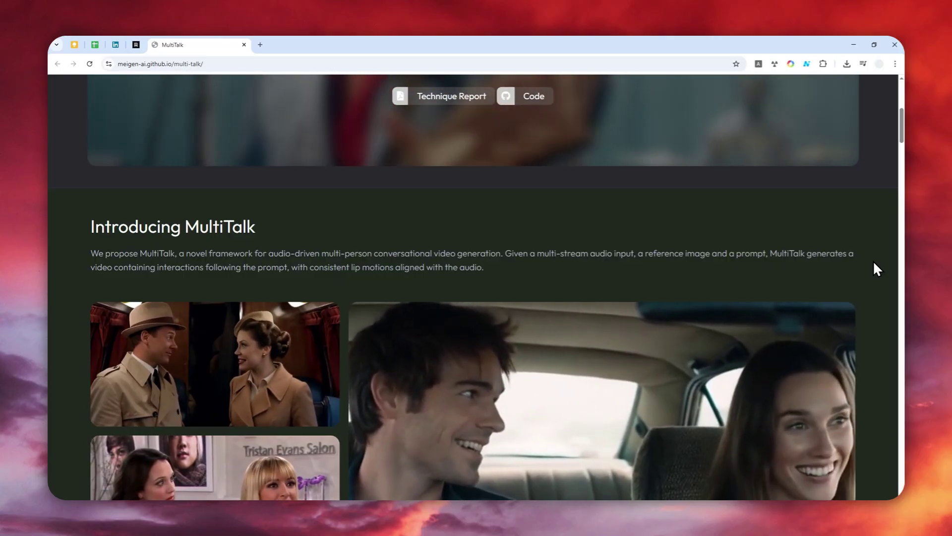
scroll(873, 263, "down", 2)
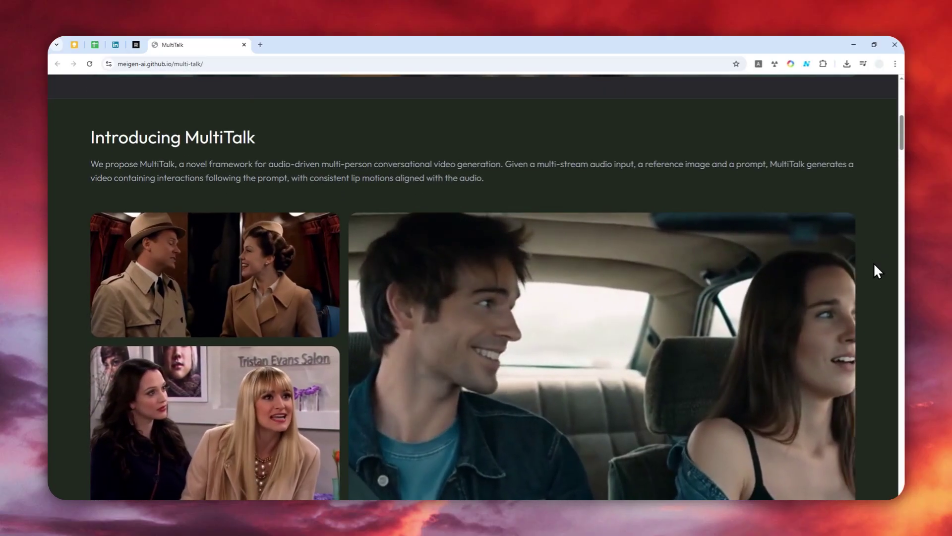
scroll(874, 266, "down", 2)
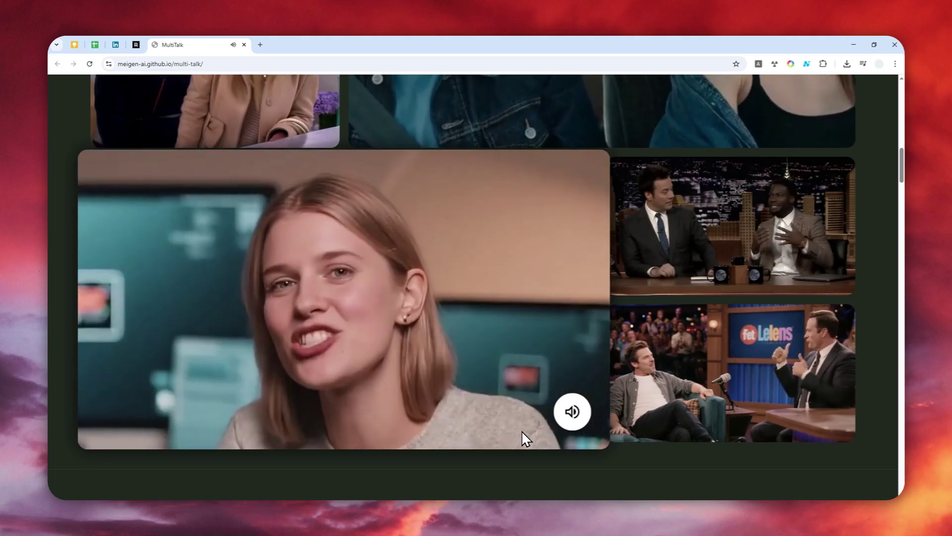
Preview the example videos further down, ending on the late-night desk conversation clip.
mouse_move(822, 418)
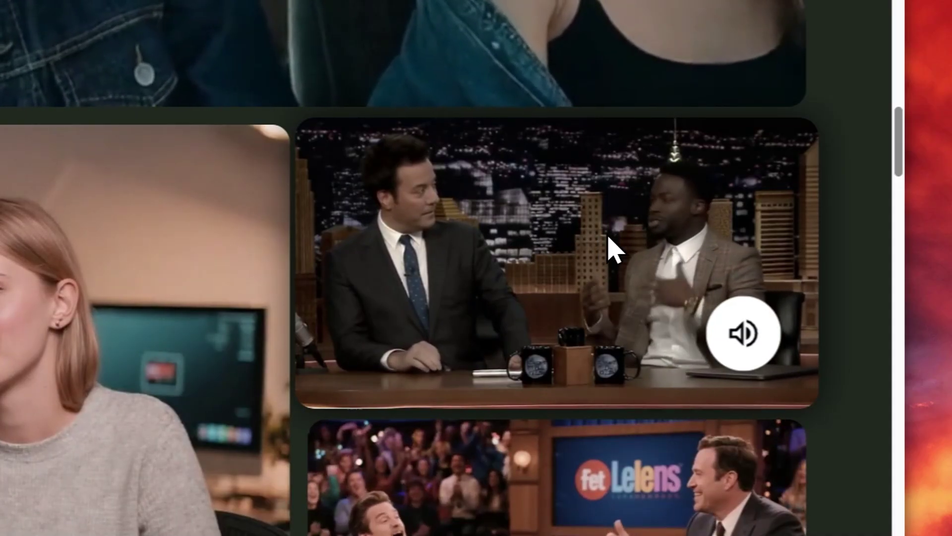
Scroll to the Generate singing videos section and select the page URL in the address bar.
scroll(868, 253, "down", 10)
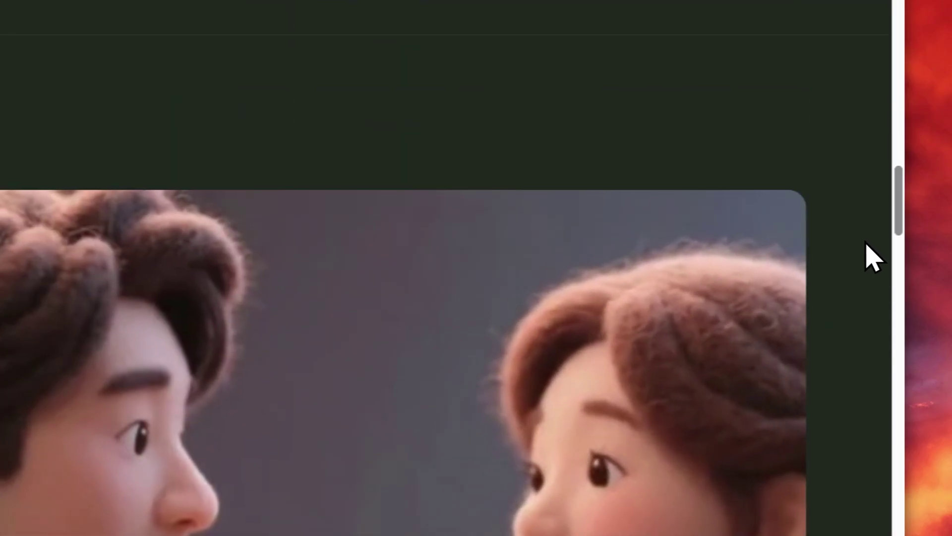
scroll(866, 255, "down", 1)
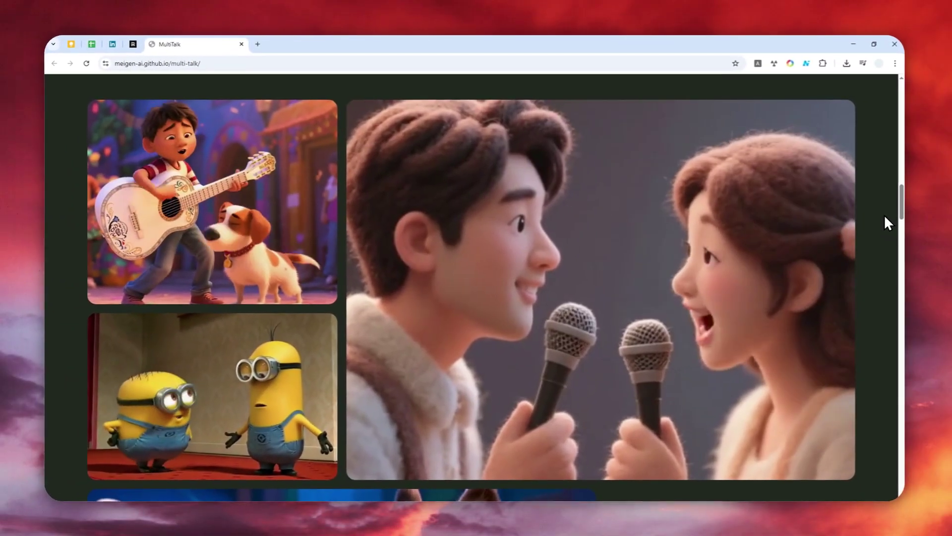
scroll(884, 223, "down", 2)
scroll(886, 223, "down", 12)
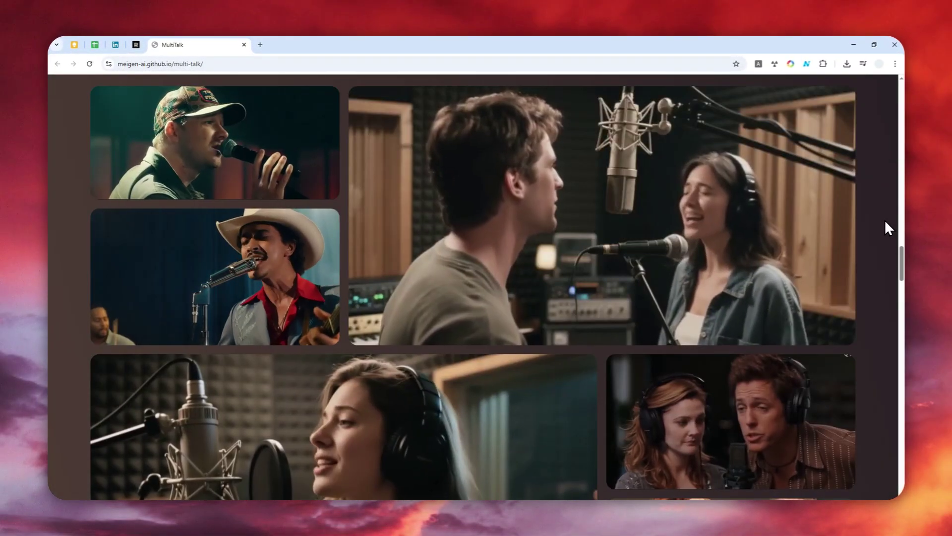
scroll(885, 219, "up", 1)
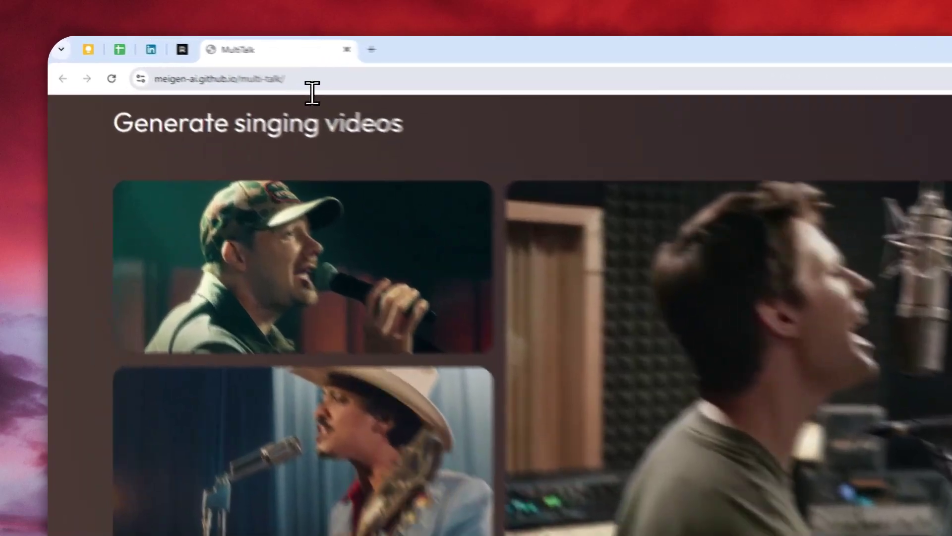
left_click(221, 71)
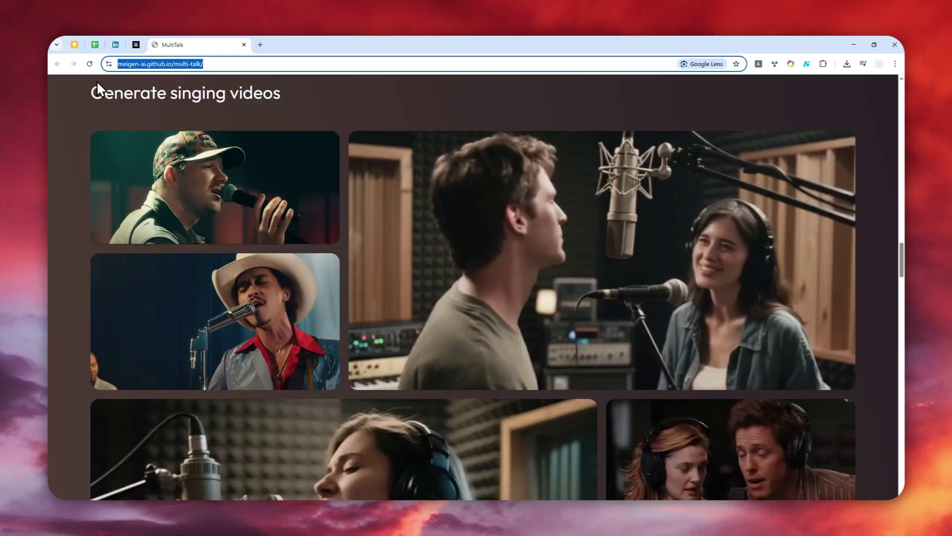
Scroll through the Generate instruction-following videos examples, reading each clip's prompt caption.
scroll(62, 130, "down", 8)
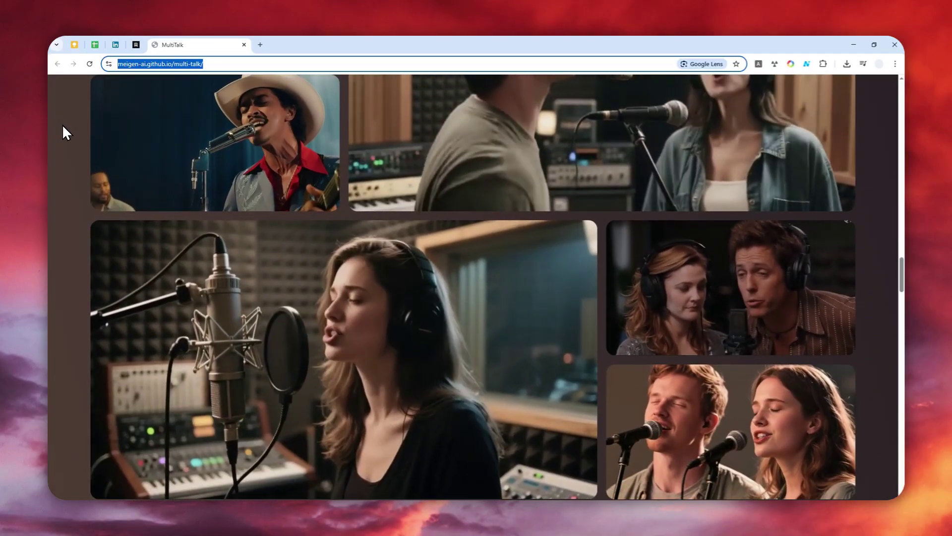
scroll(61, 124, "down", 4)
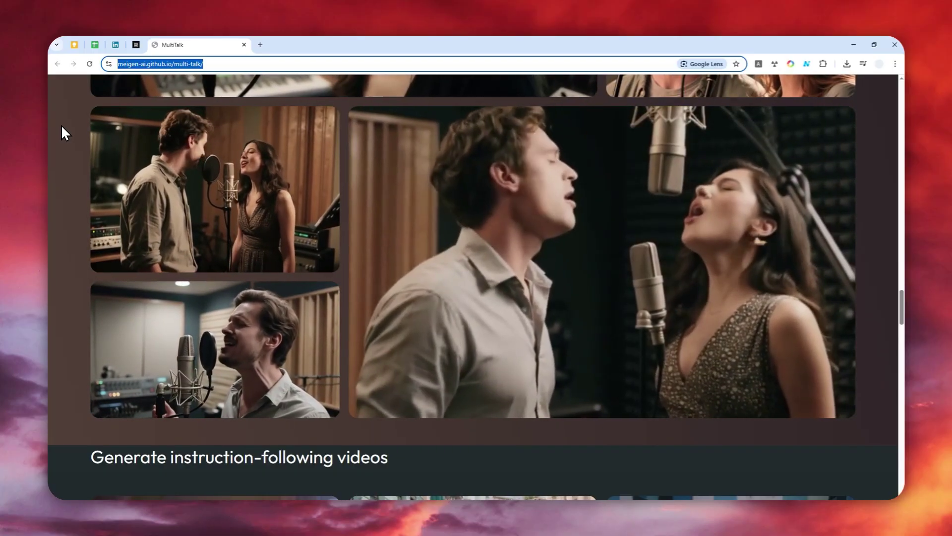
scroll(61, 127, "down", 2)
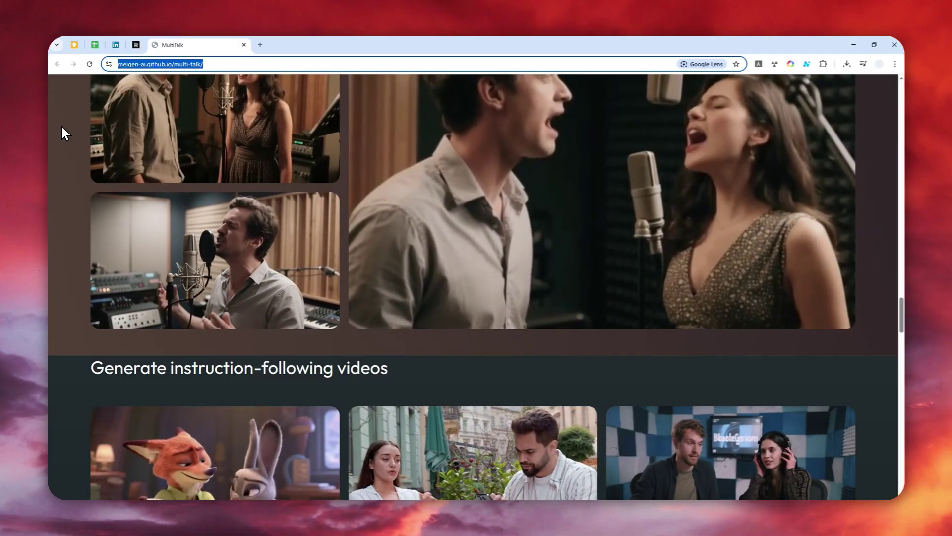
scroll(61, 127, "down", 3)
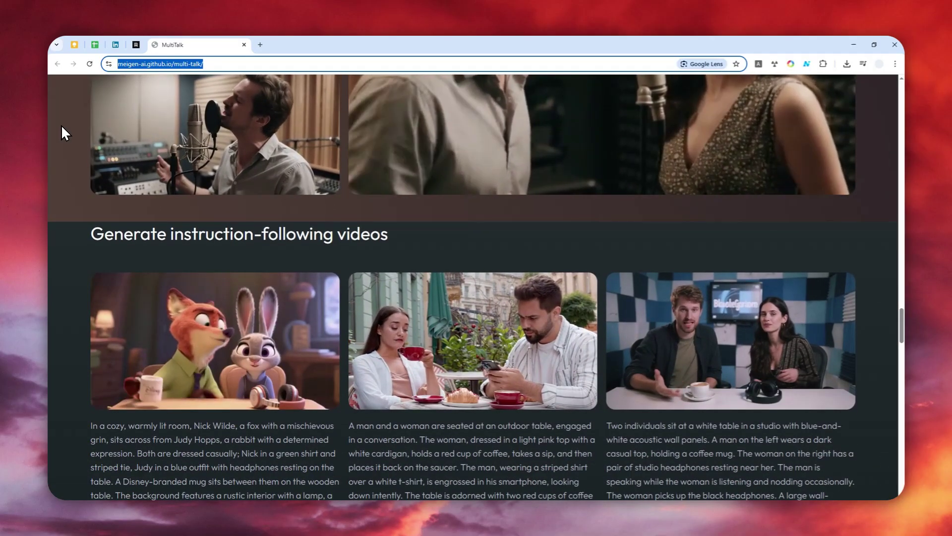
scroll(61, 131, "down", 3)
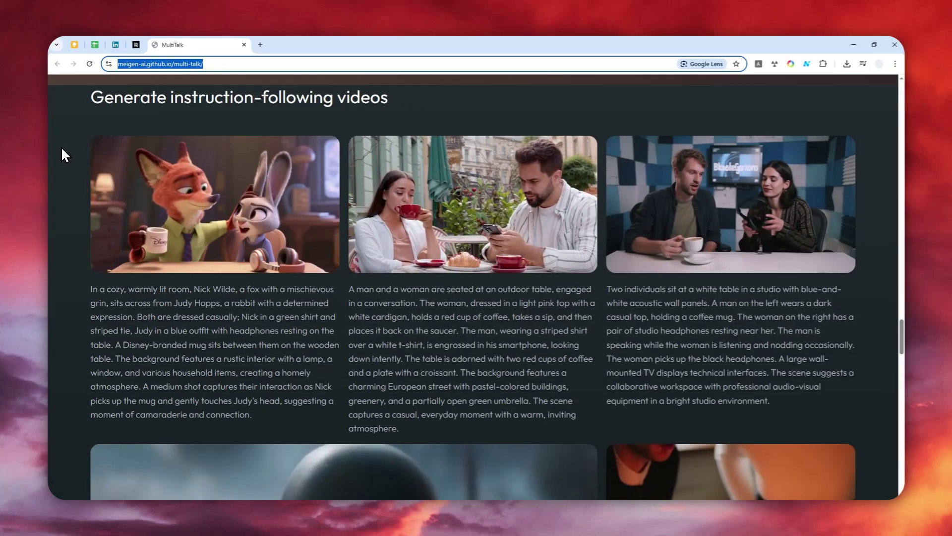
scroll(62, 149, "down", 1)
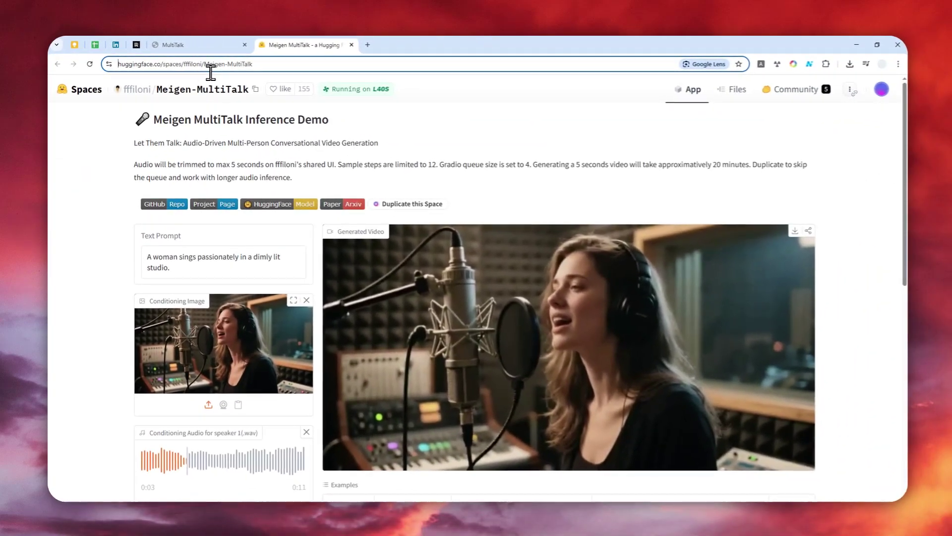
Open the Meigen-MultiTalk Space and scroll down to its empty image, prompt and audio inputs.
left_click_drag(276, 64, 191, 62)
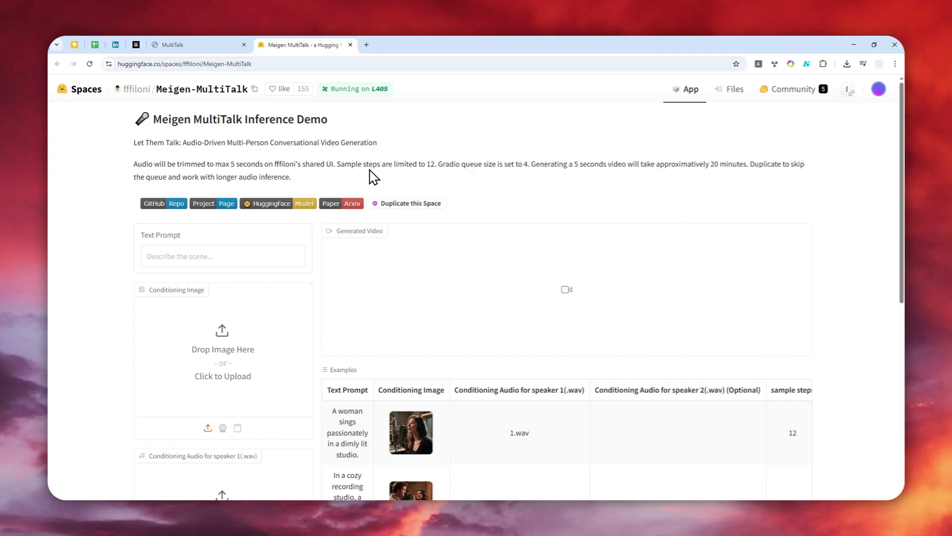
scroll(456, 168, "down", 2)
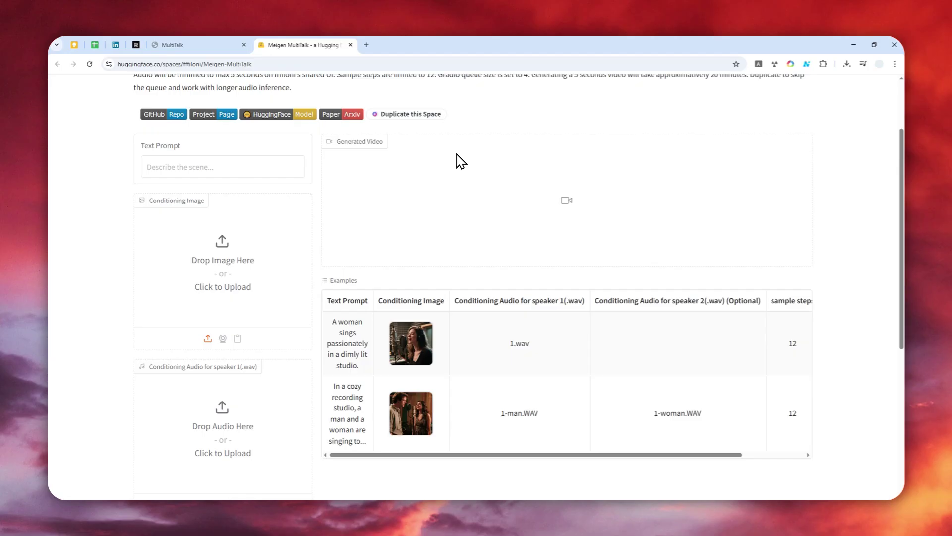
scroll(368, 188, "down", 1)
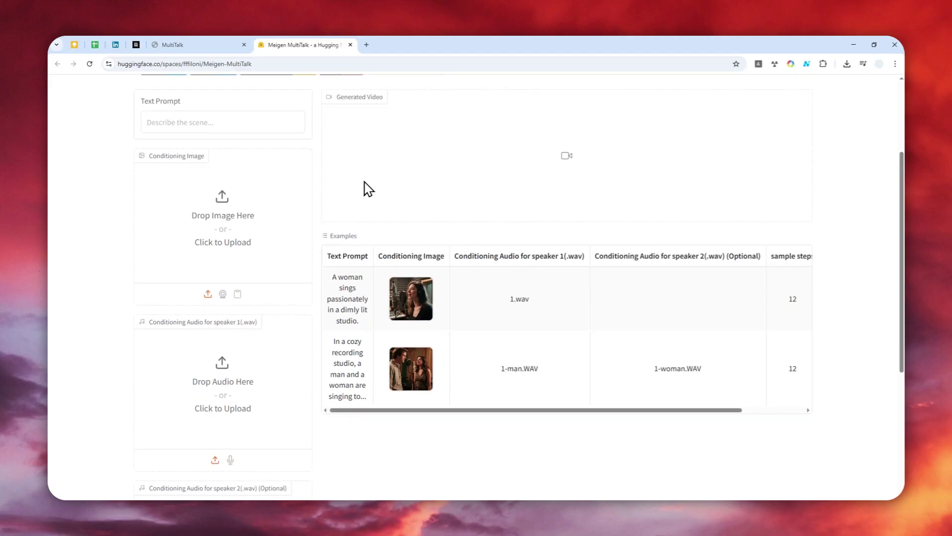
Upload the beach singer photo as the conditioning image and enter the prompt 'Sing passionately'.
left_click(218, 224)
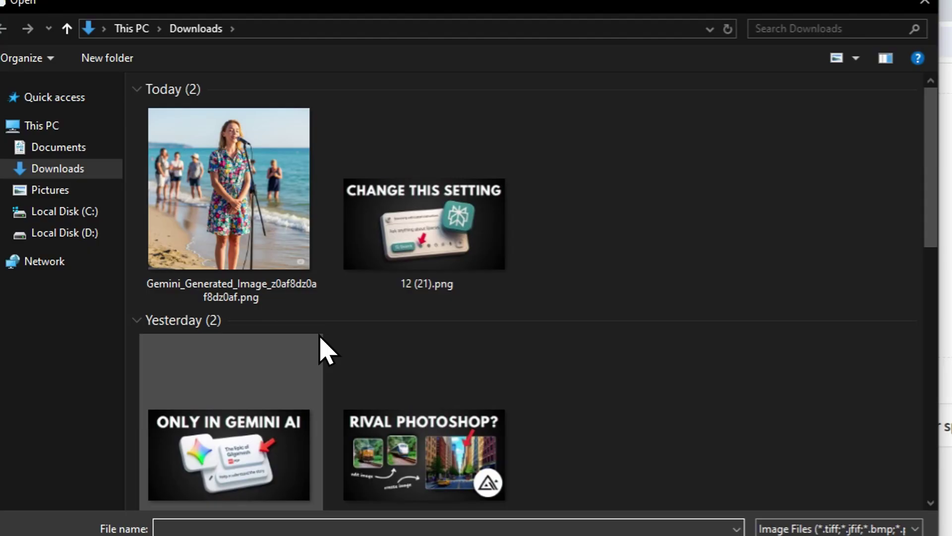
left_click(313, 203)
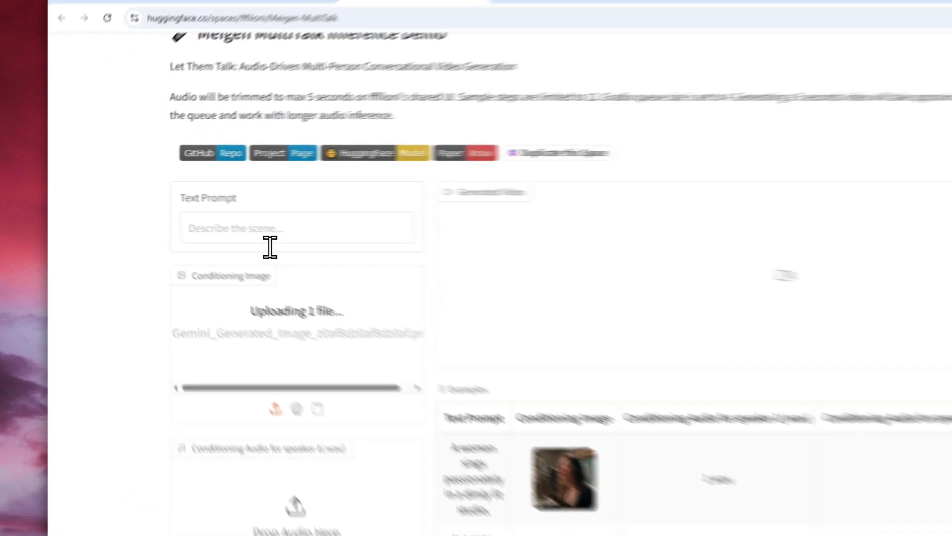
left_click(199, 213)
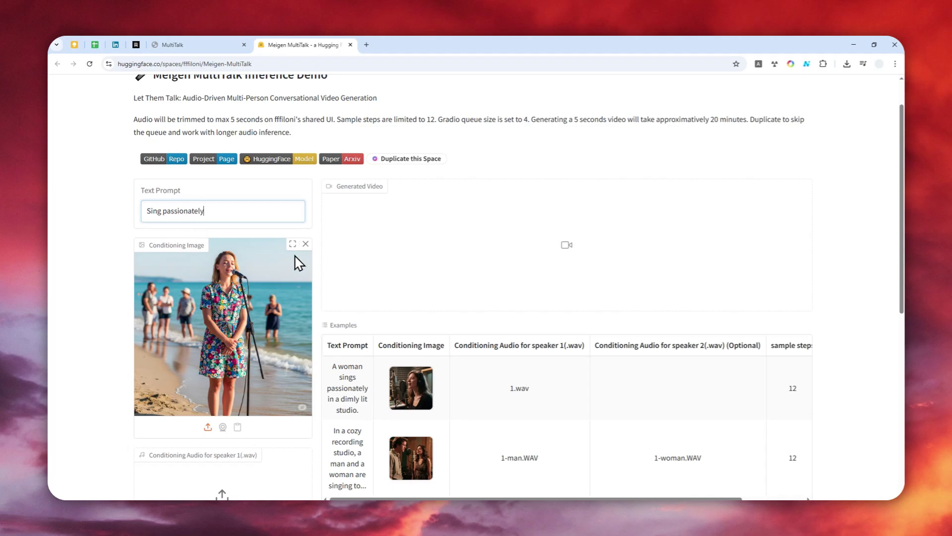
Upload Rebound.wav from Downloads as the speaker 1 audio.
scroll(327, 245, "down", 3)
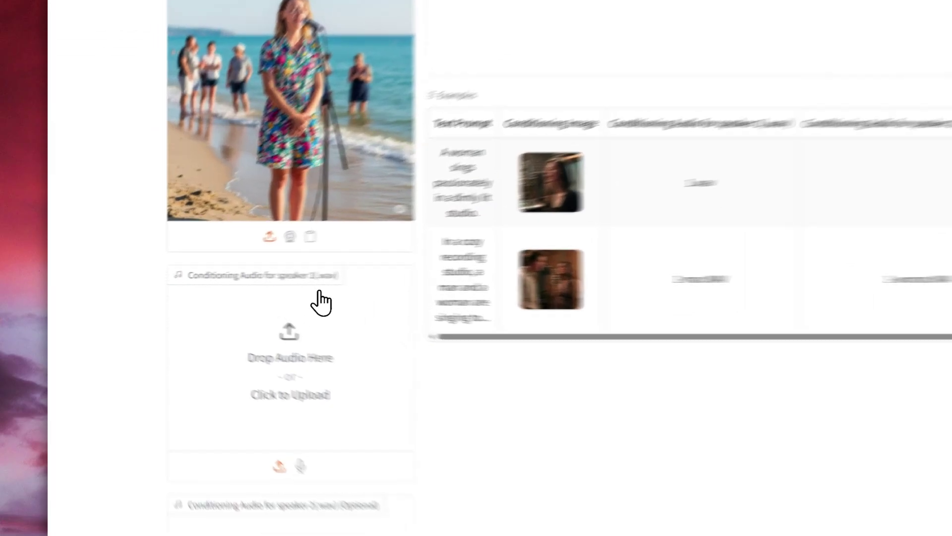
left_click(225, 332)
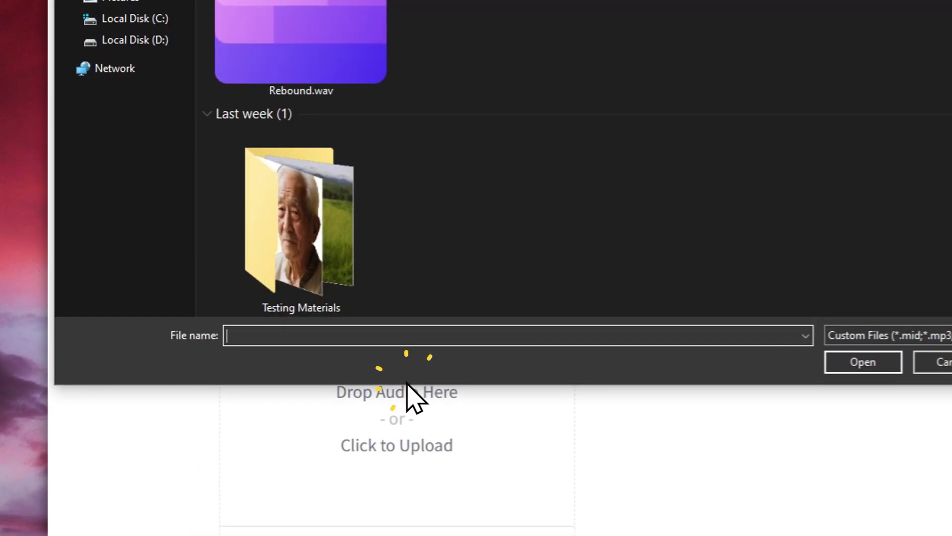
left_click(313, 31)
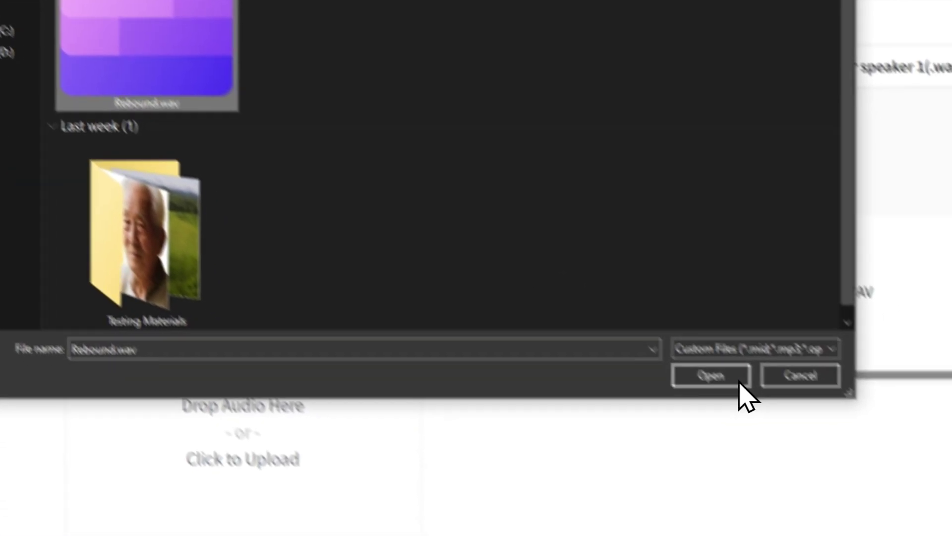
left_click(739, 382)
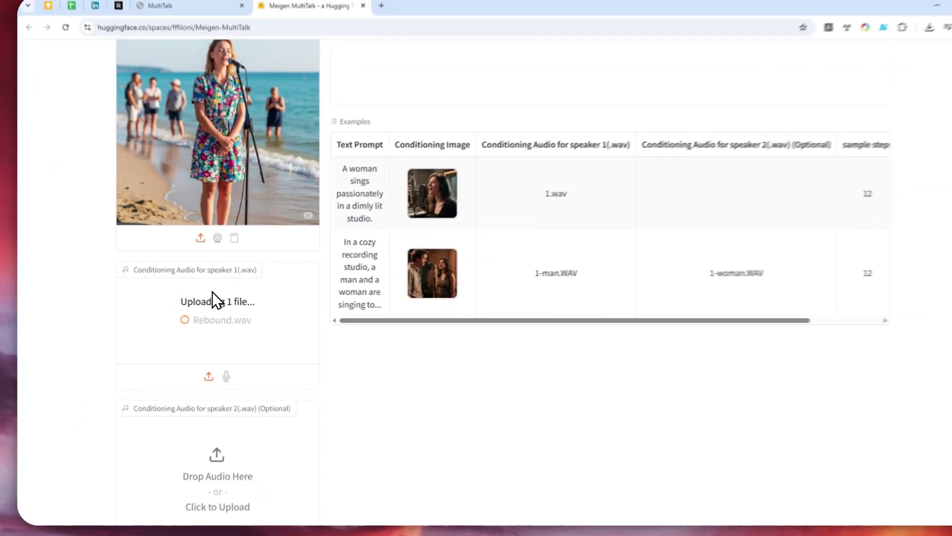
Drag the Rebound.wav file onto Chrome's tab strip to open it separately.
scroll(277, 277, "down", 3)
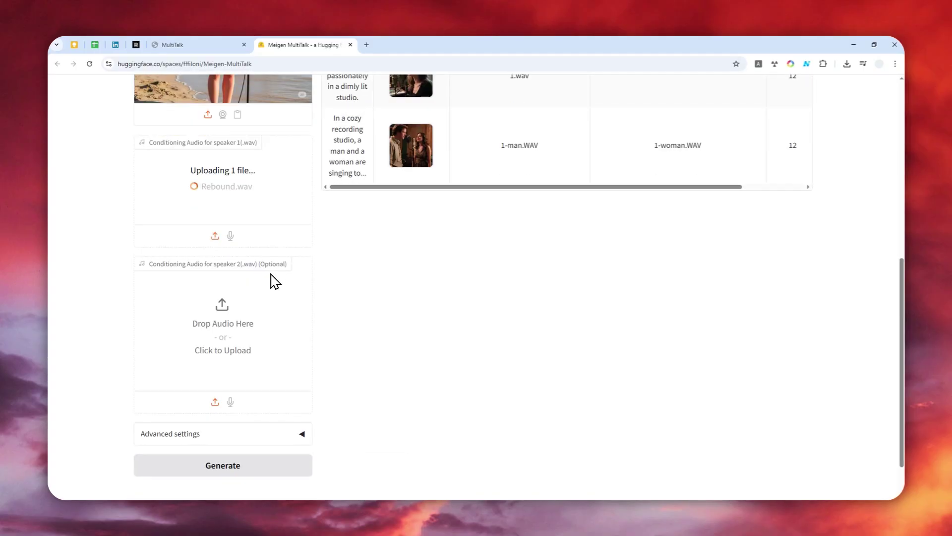
scroll(274, 281, "down", 1)
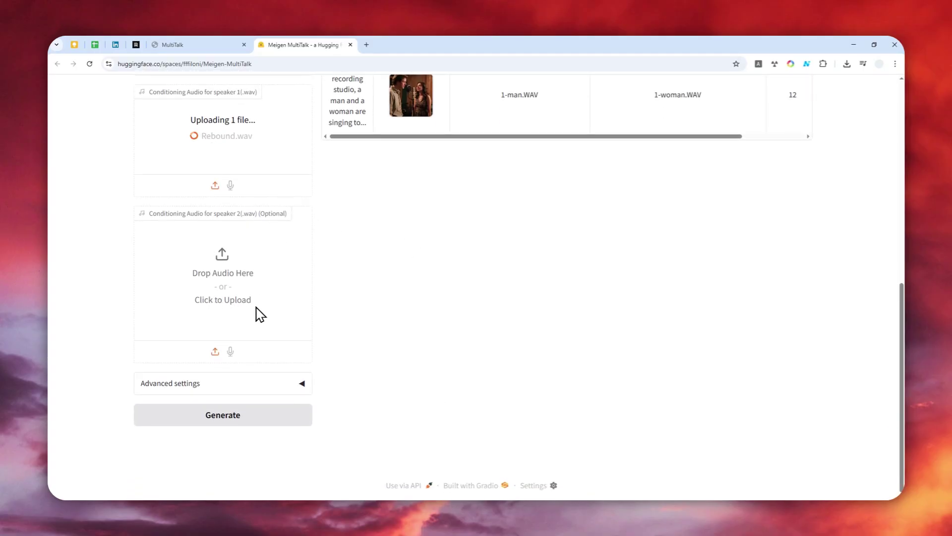
scroll(247, 247, "up", 4)
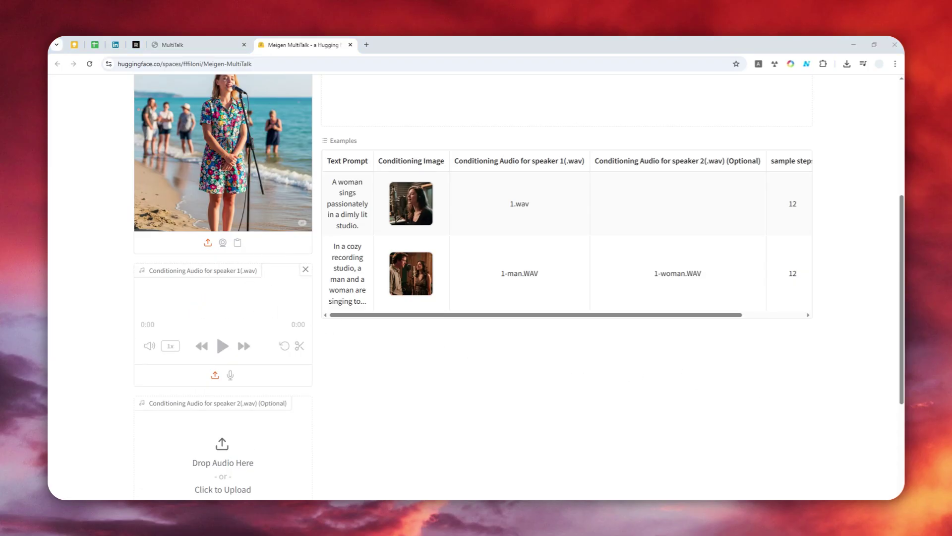
left_click_drag(442, 47, 430, 40)
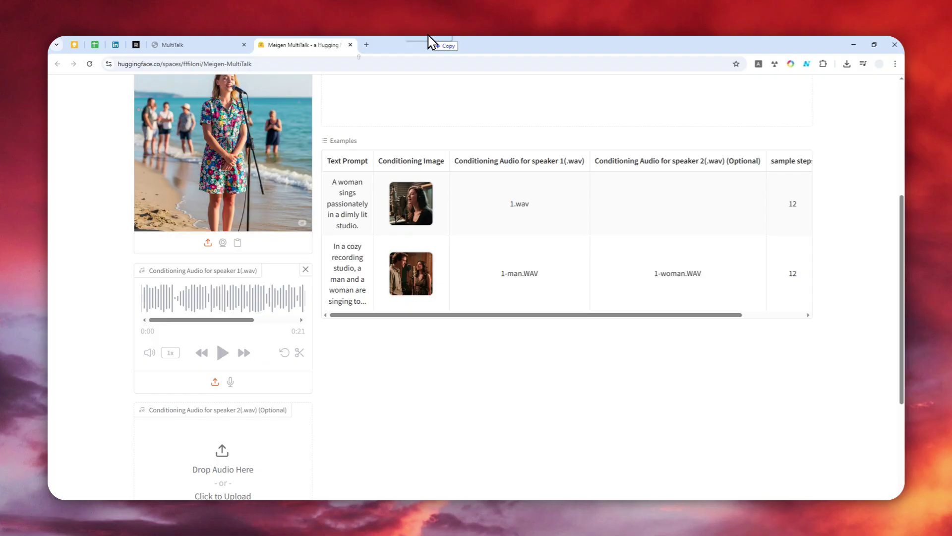
Play Rebound.wav in its own tab at lower volume, then expand the Space's Advanced settings.
left_click_drag(430, 40, 428, 39)
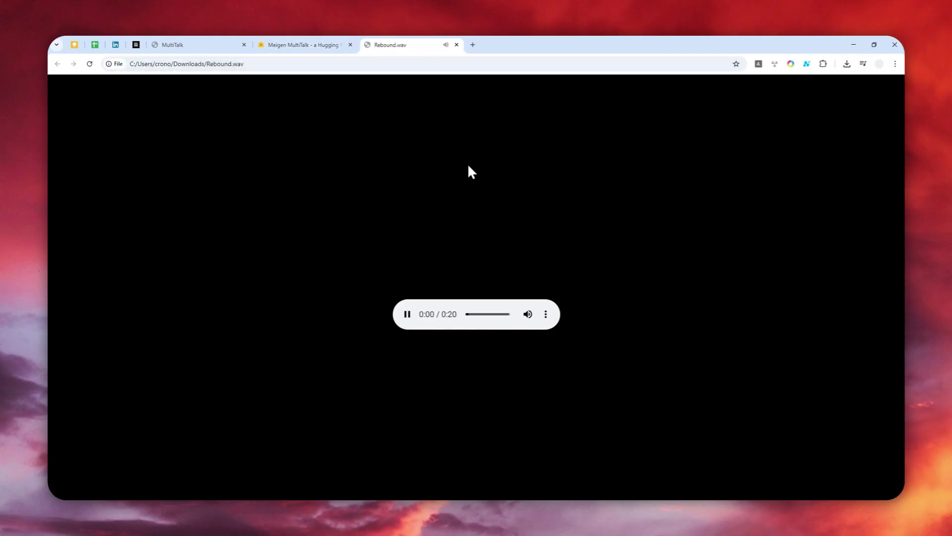
key("XF86AudioLowerVolume")
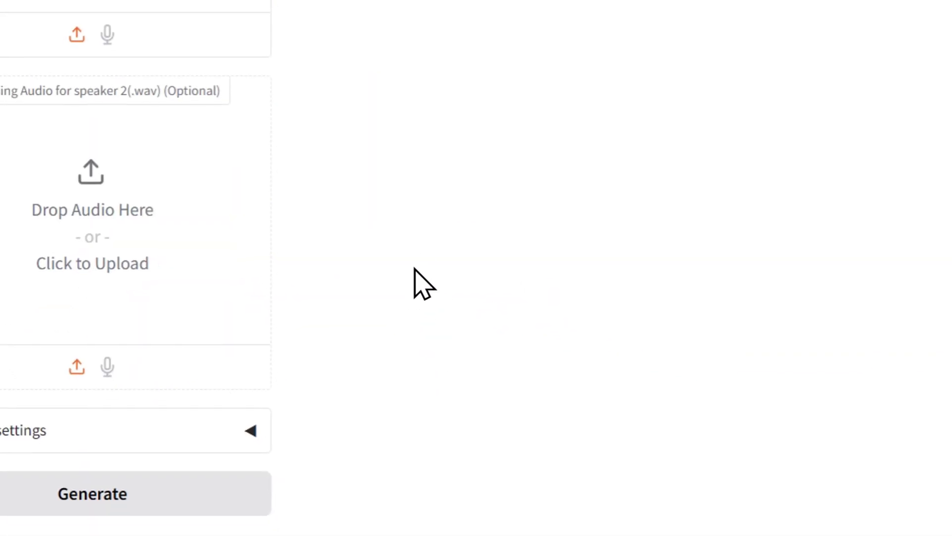
left_click(247, 372)
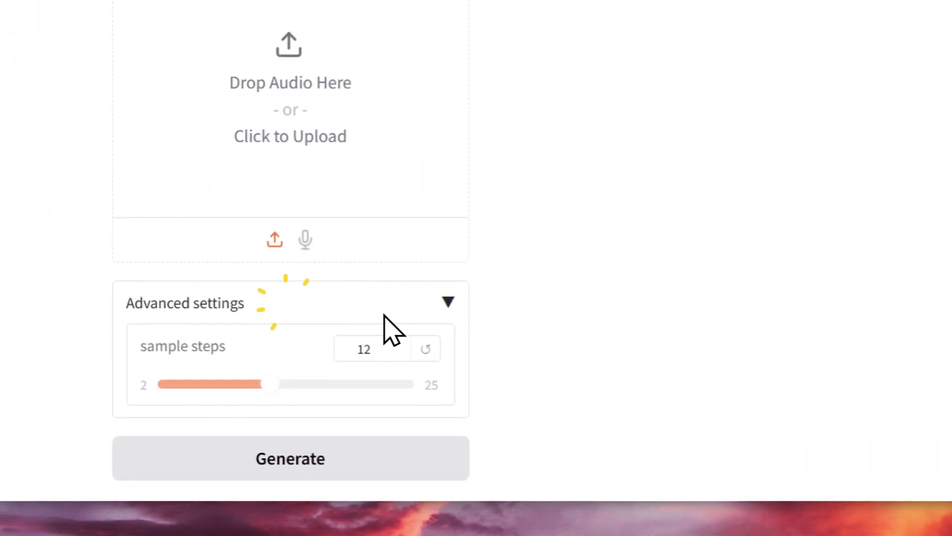
Generate the beach singer lip-sync video and return to the Generated Video panel for the result.
left_click(276, 379)
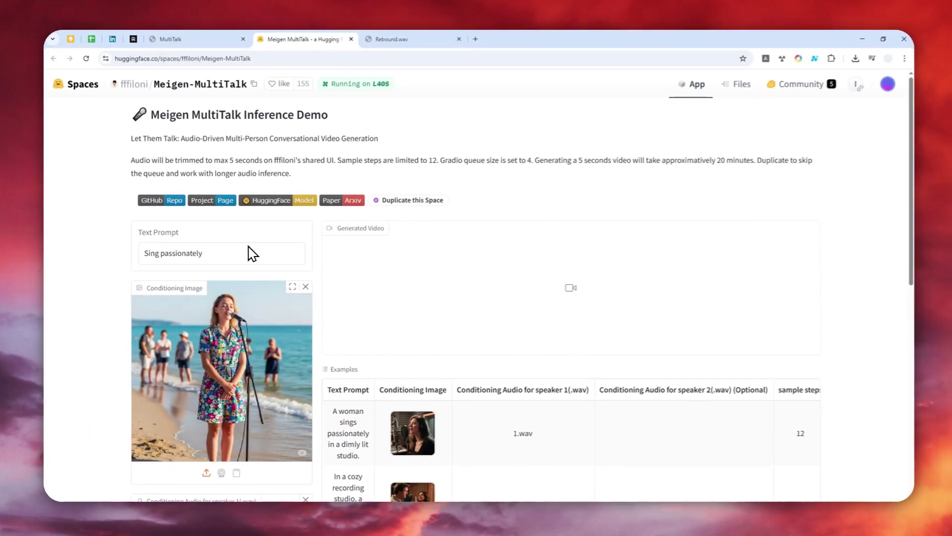
scroll(236, 266, "down", 7)
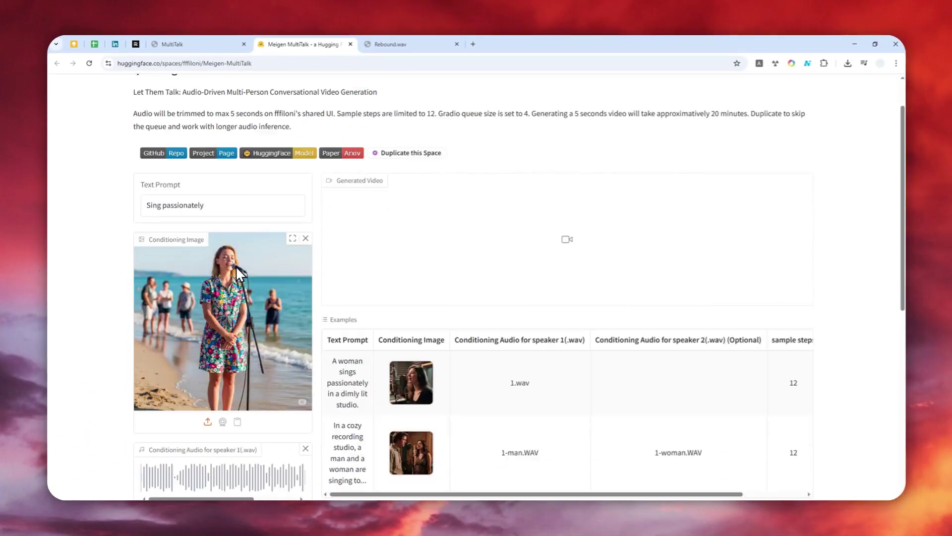
scroll(242, 248, "down", 3)
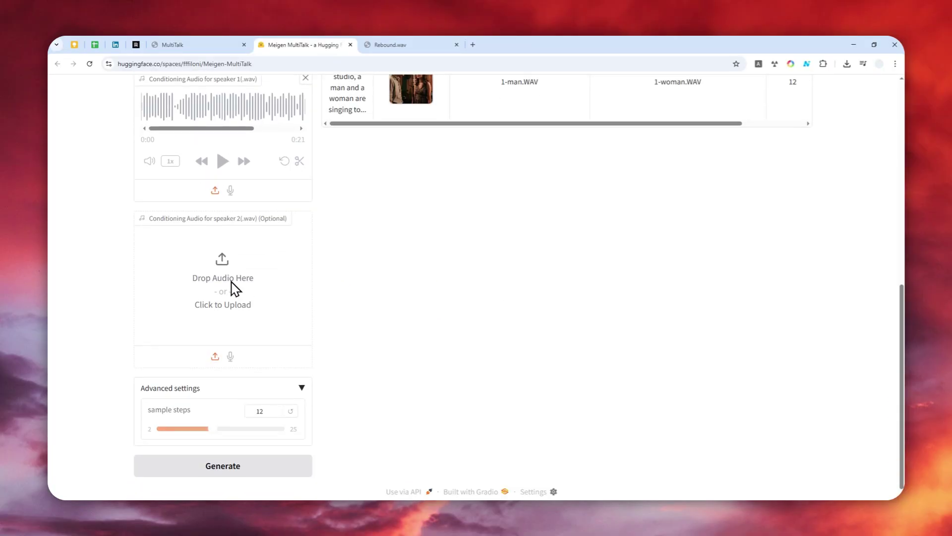
left_click(243, 457)
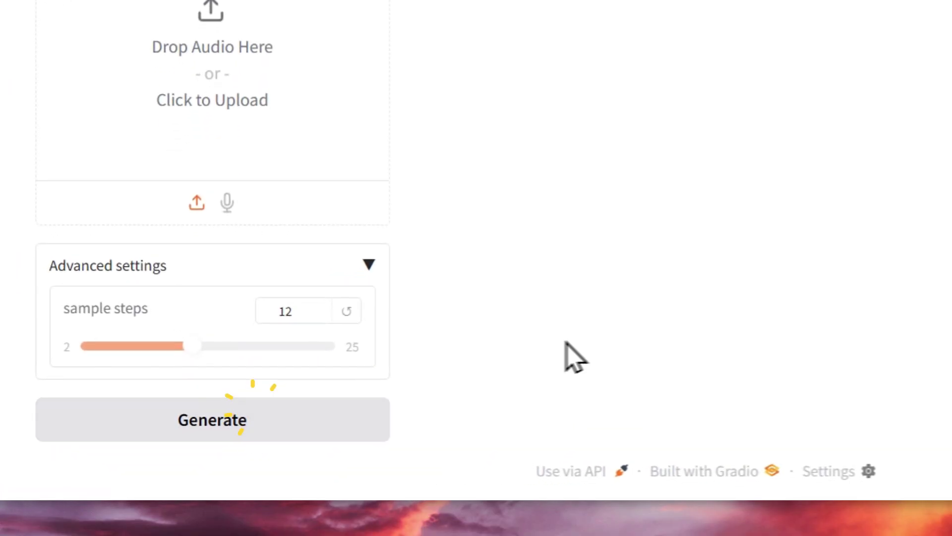
scroll(575, 357, "up", 10)
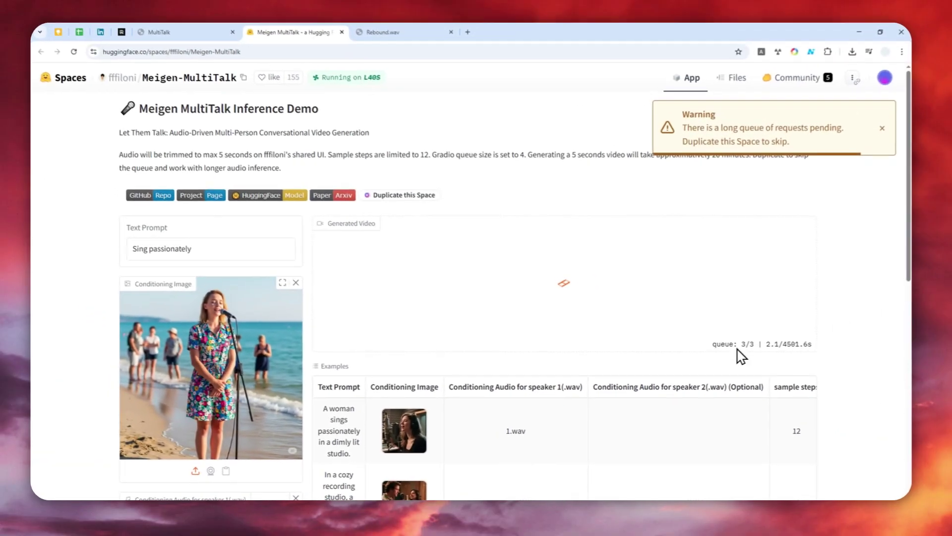
scroll(793, 347, "down", 2)
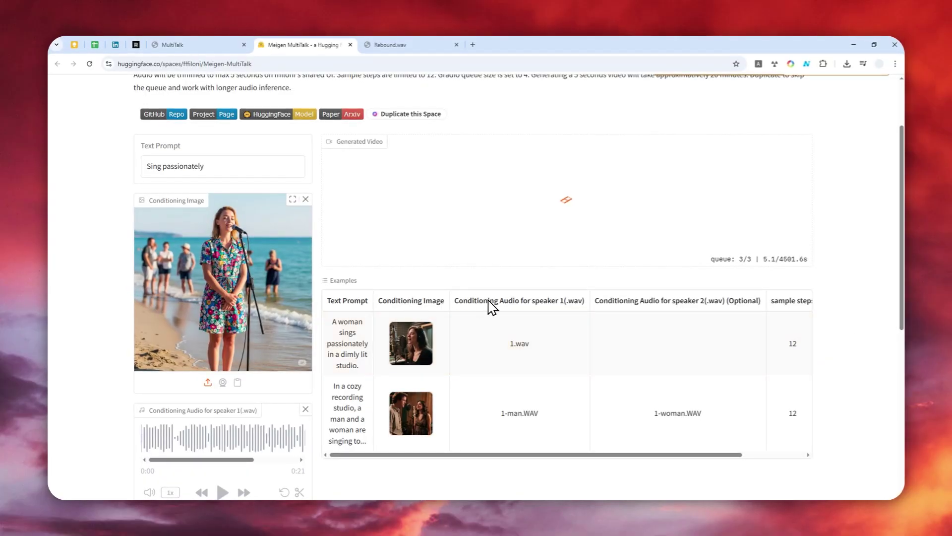
scroll(251, 212, "down", 1)
scroll(248, 215, "down", 5)
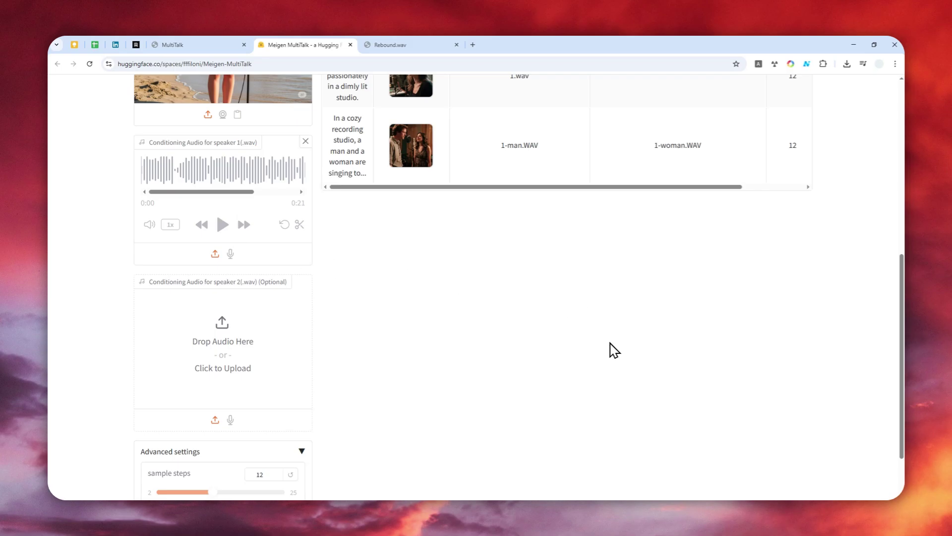
scroll(574, 341, "up", 4)
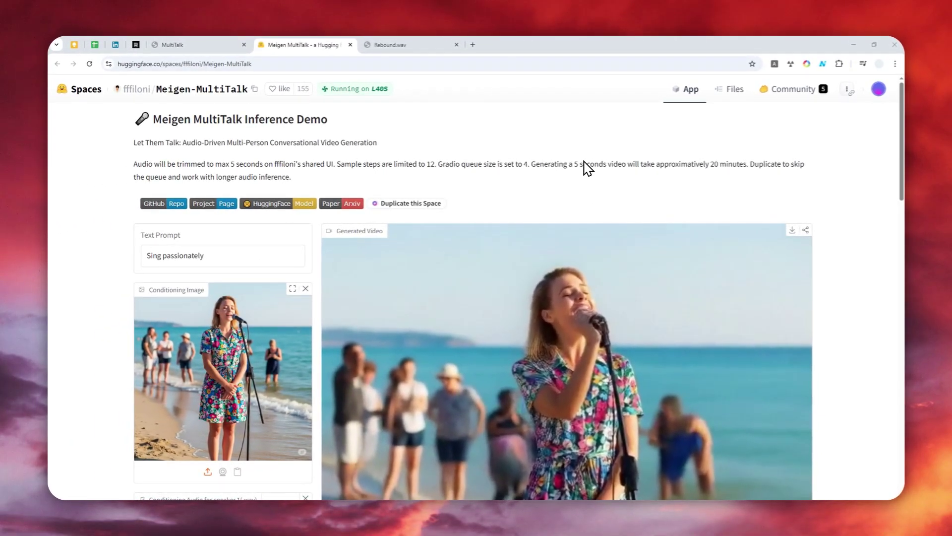
scroll(545, 166, "down", 4)
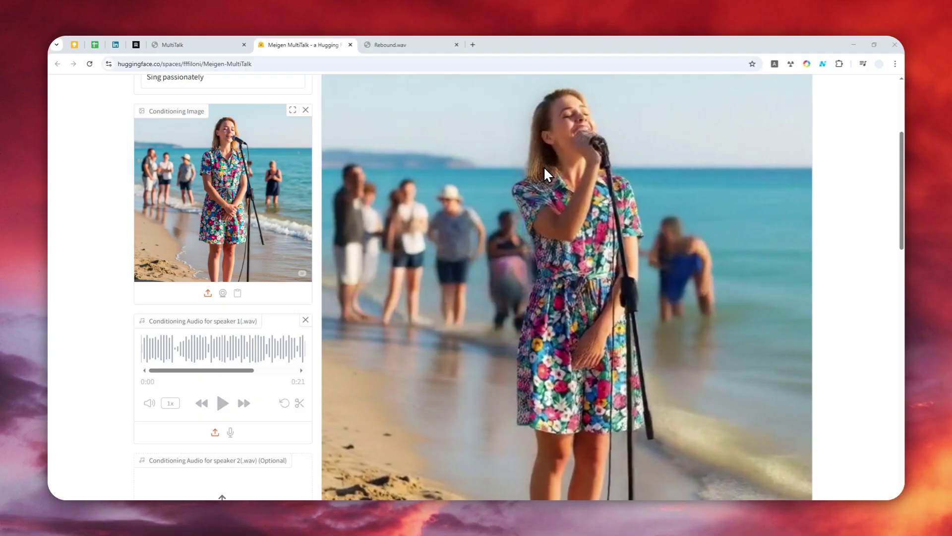
scroll(546, 169, "up", 2)
scroll(538, 185, "down", 3)
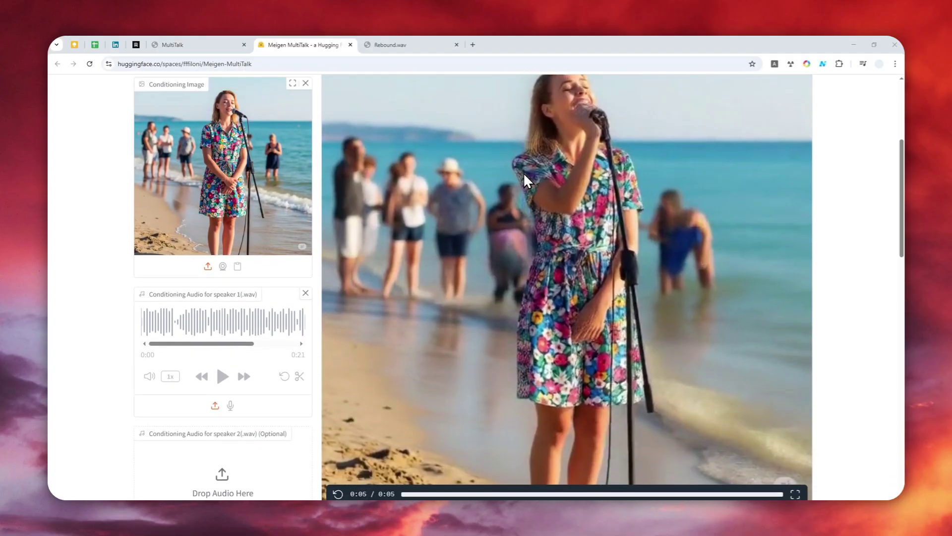
scroll(516, 179, "down", 2)
left_click(340, 383)
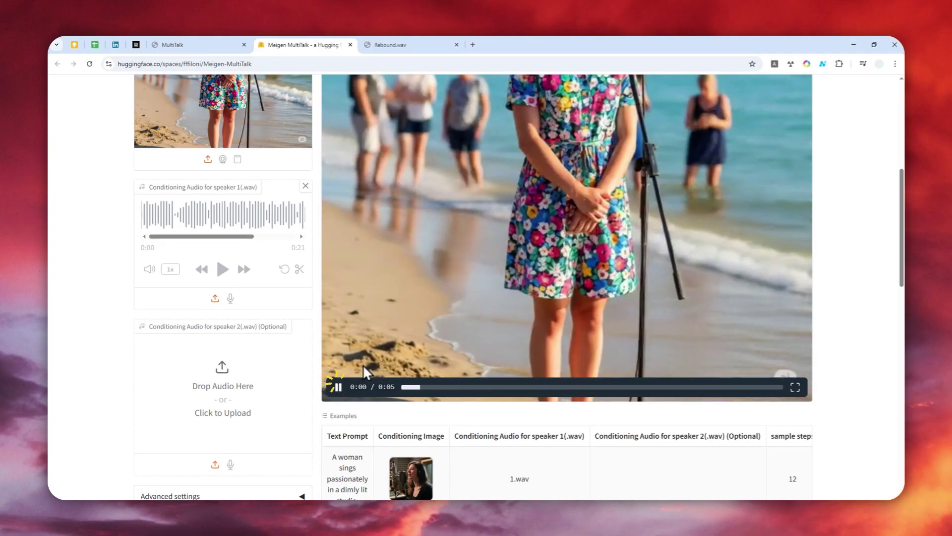
scroll(510, 278, "up", 4)
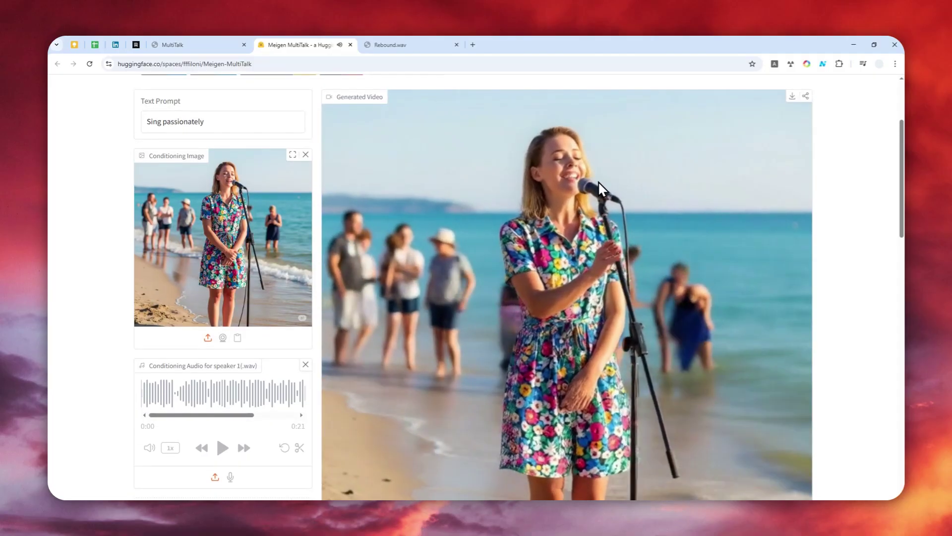
left_click(576, 188)
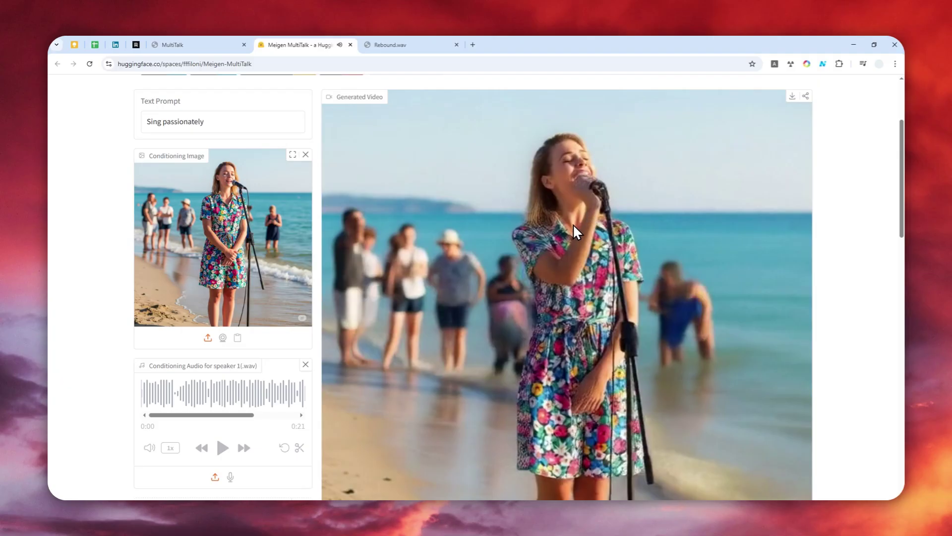
scroll(585, 209, "down", 3)
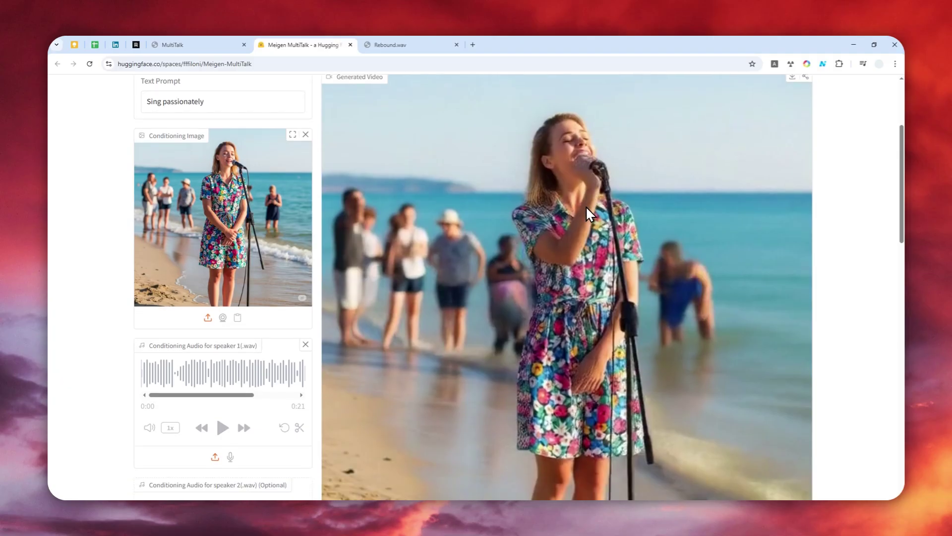
scroll(584, 210, "up", 2)
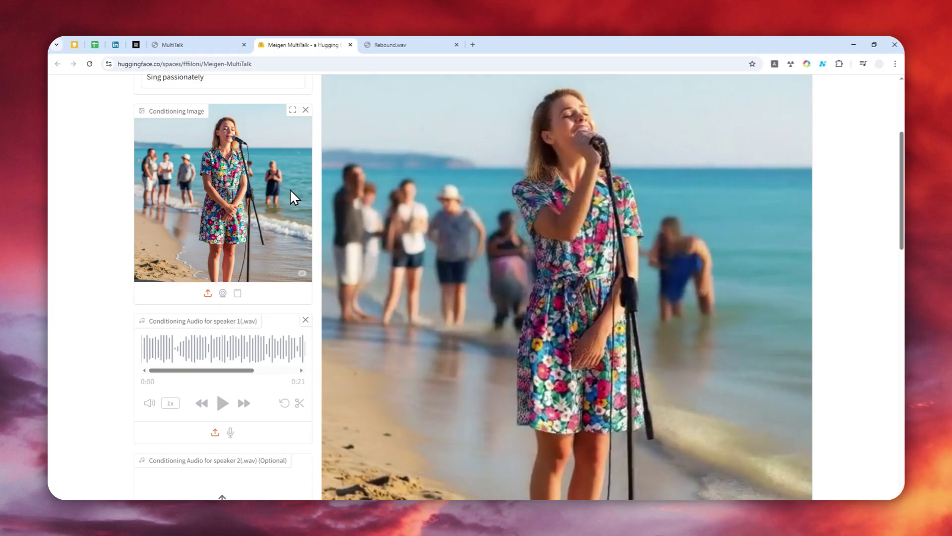
scroll(491, 214, "up", 5)
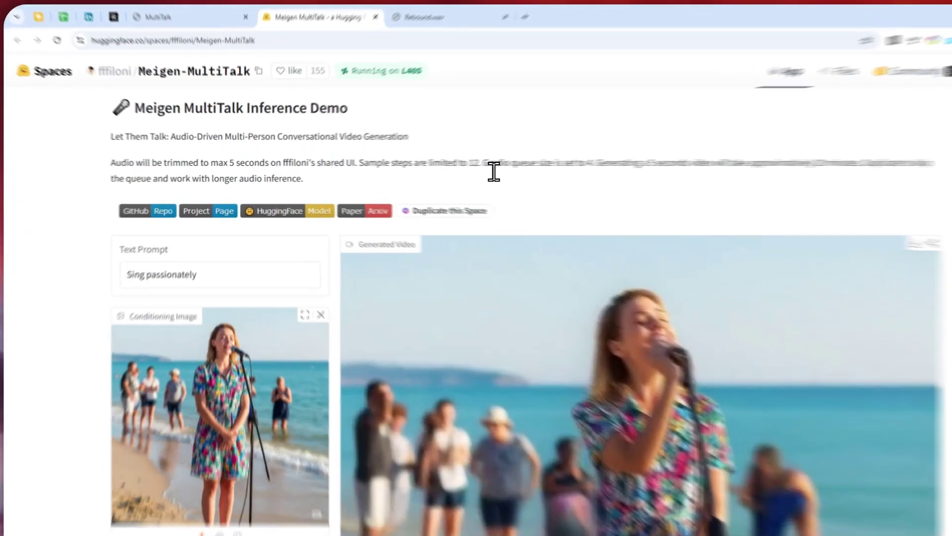
Check the sample steps value of 12 in Advanced settings.
double_click(435, 167)
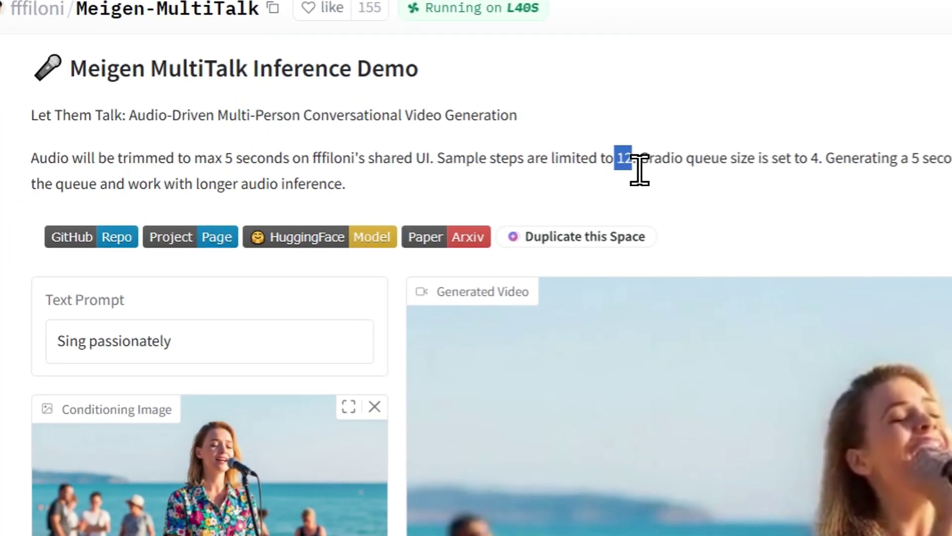
scroll(317, 365, "down", 20)
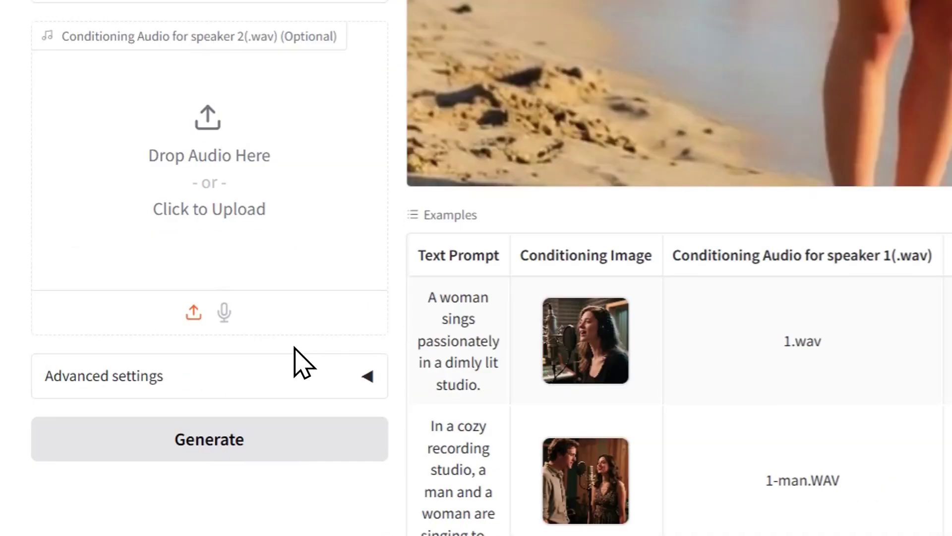
left_click(277, 378)
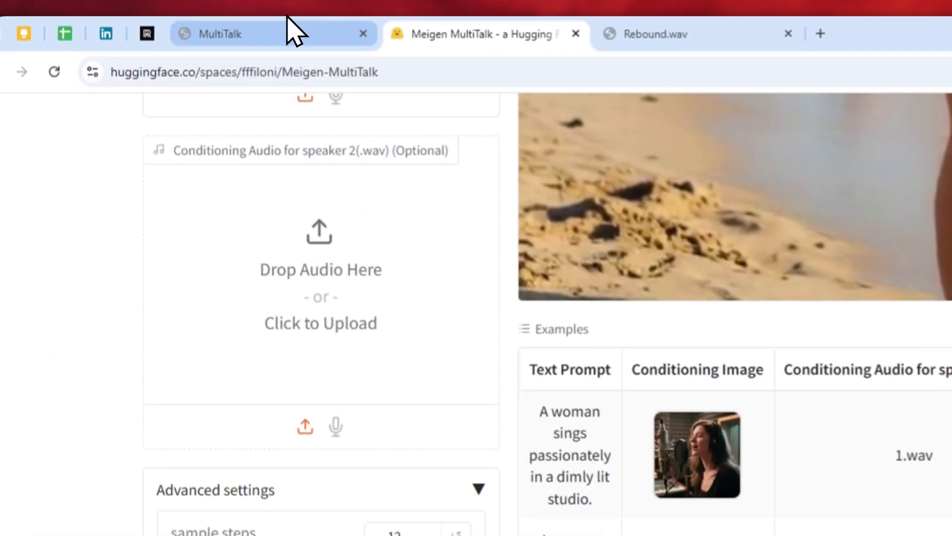
Open the demo's GitHub Repo badge link in a new browser tab.
left_click(292, 31)
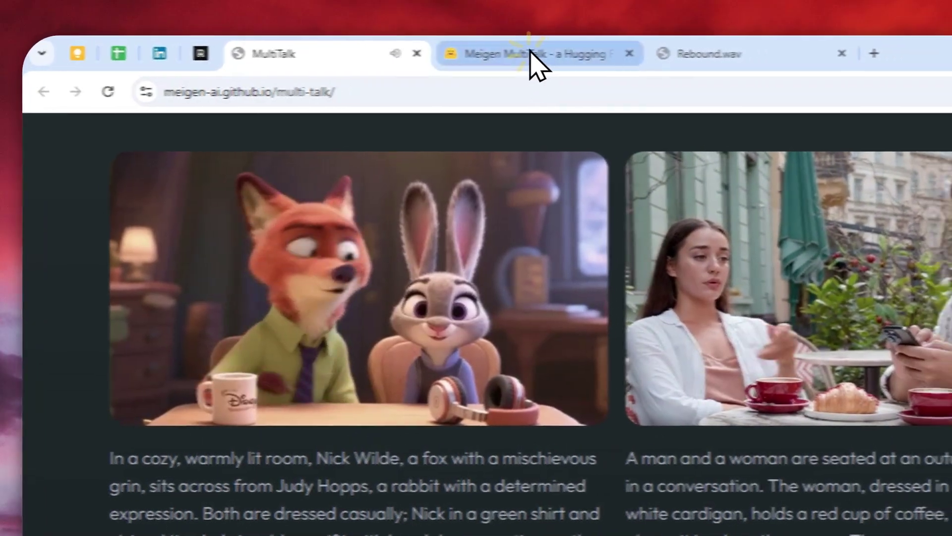
left_click(550, 25)
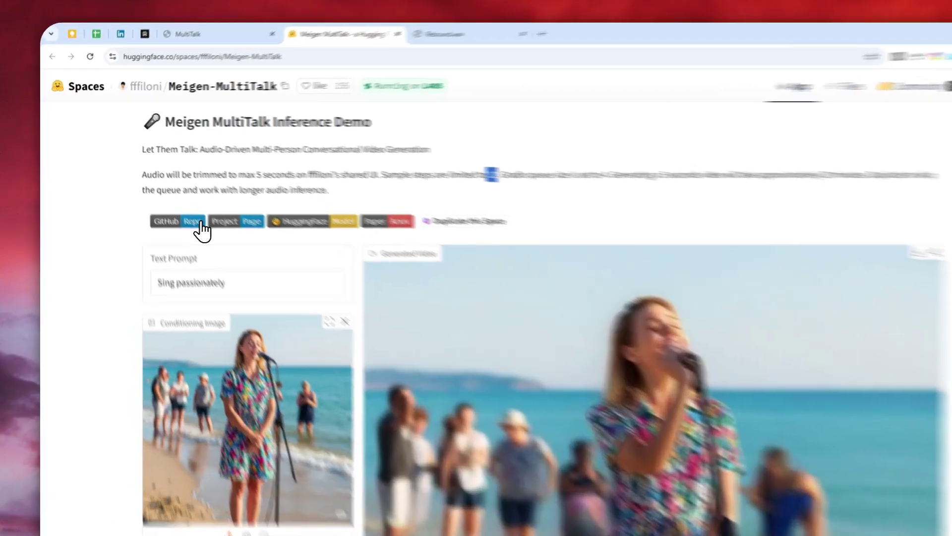
right_click(176, 204)
left_click(190, 214)
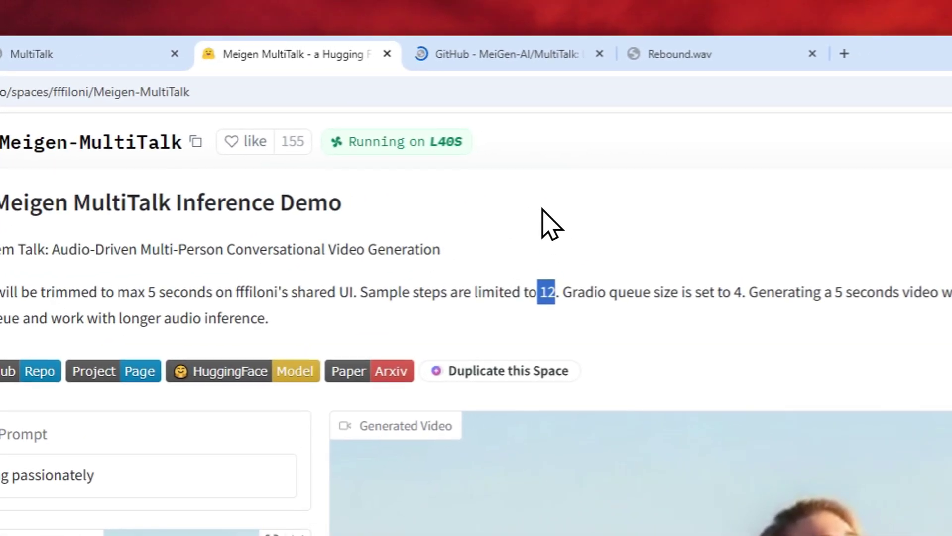
Browse the MultiTalk GitHub repository's file list and README, then return to the Meigen MultiTalk demo.
left_click(732, 1)
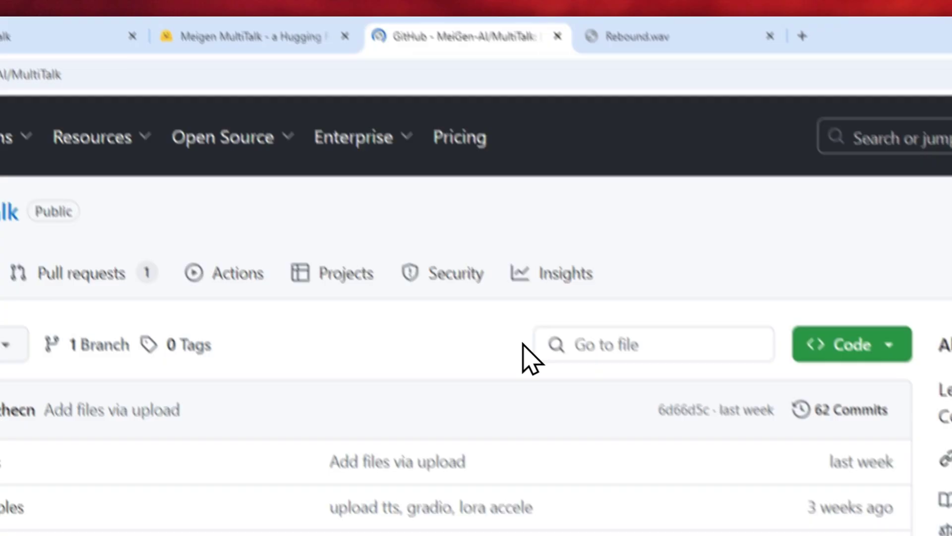
scroll(523, 352, "down", 8)
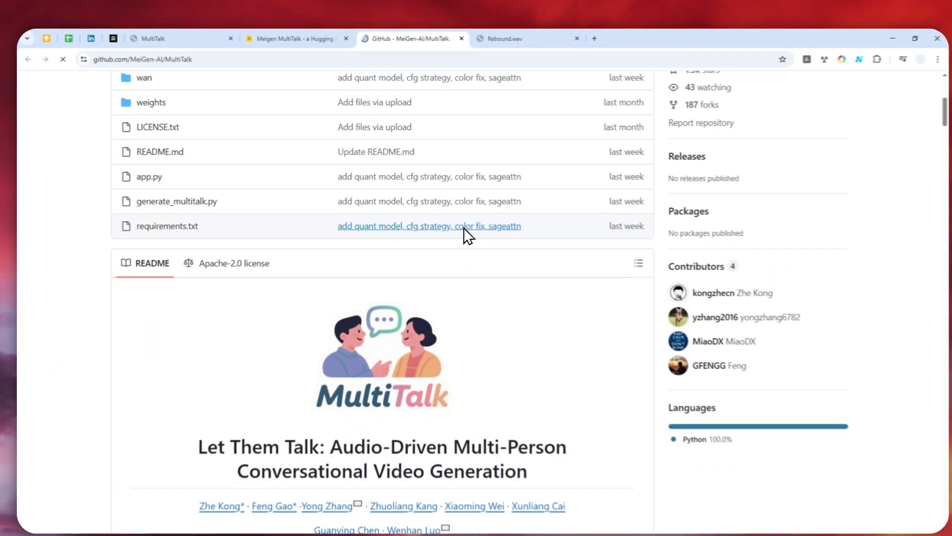
scroll(467, 233, "down", 4)
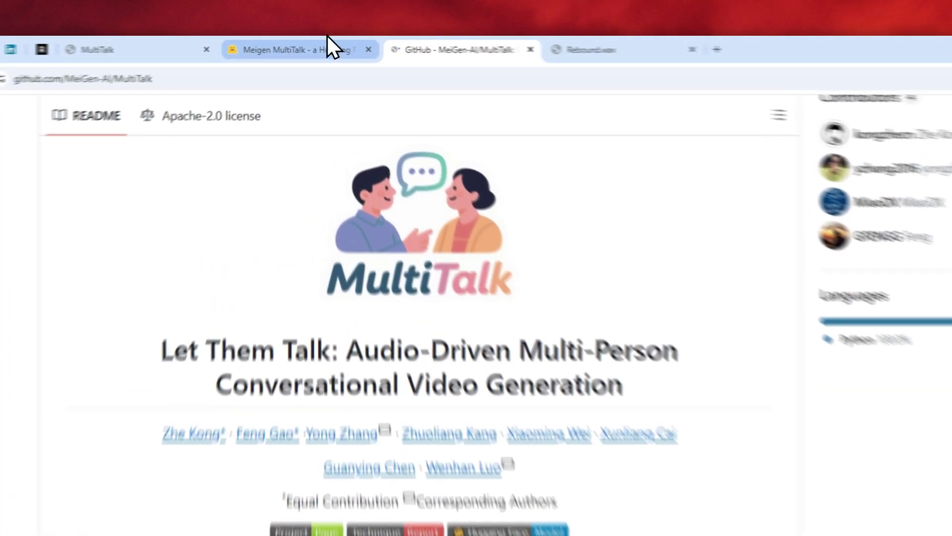
left_click(327, 45)
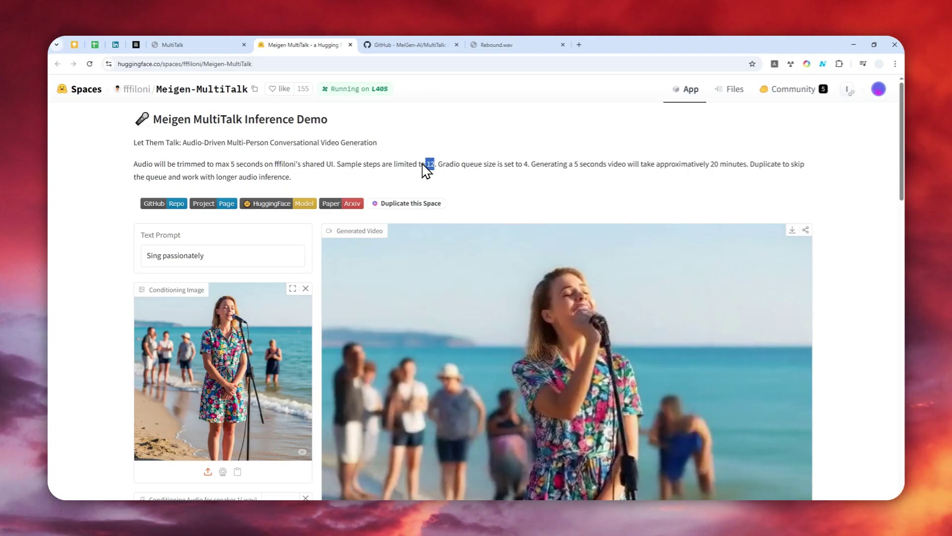
Highlight the Meigen MultiTalk name in the demo's heading.
scroll(680, 197, "down", 3)
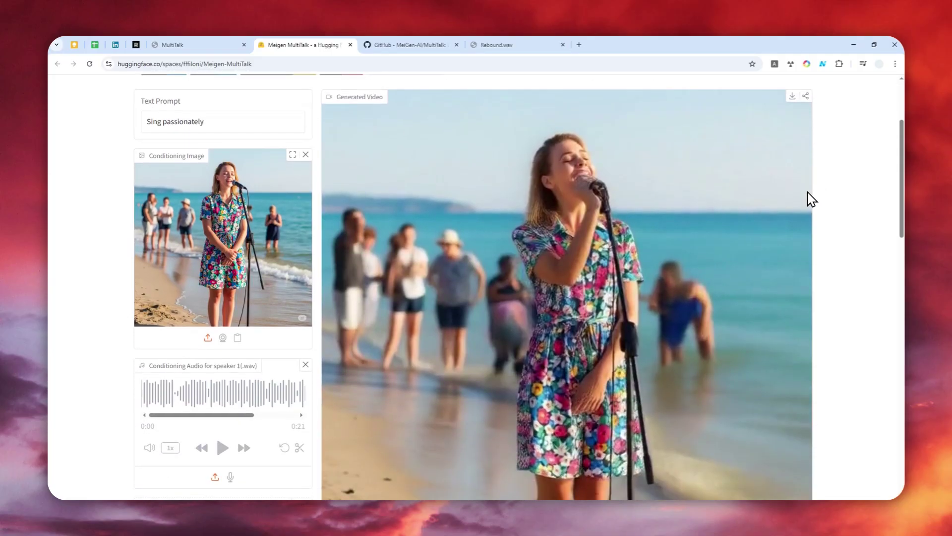
scroll(769, 222, "up", 3)
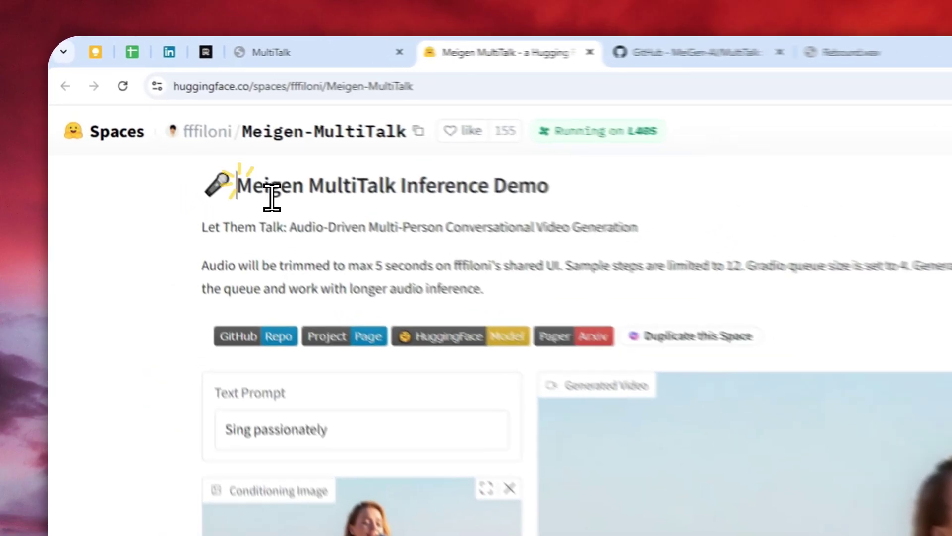
left_click_drag(154, 121, 255, 126)
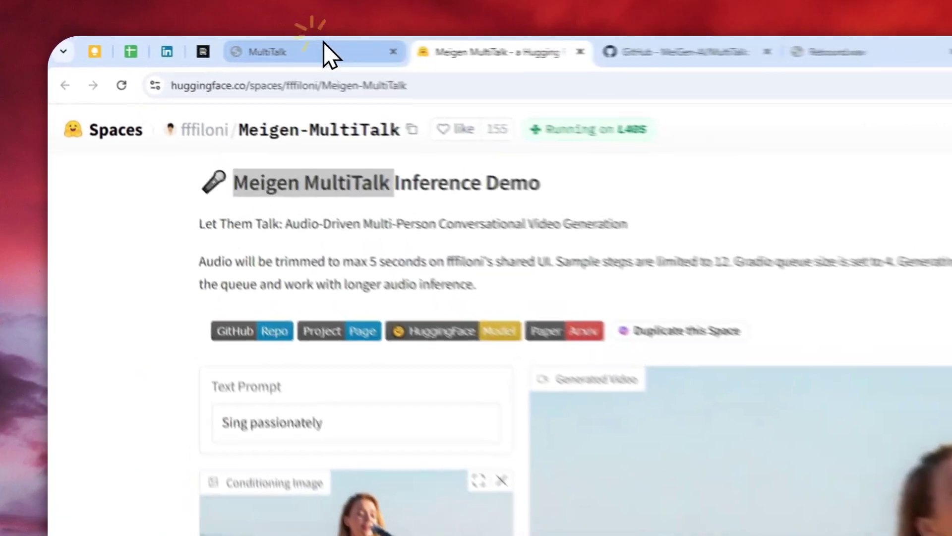
Skim the MultiTalk project page down to Introducing MultiTalk and back to its Let Them Talk title.
left_click(201, 46)
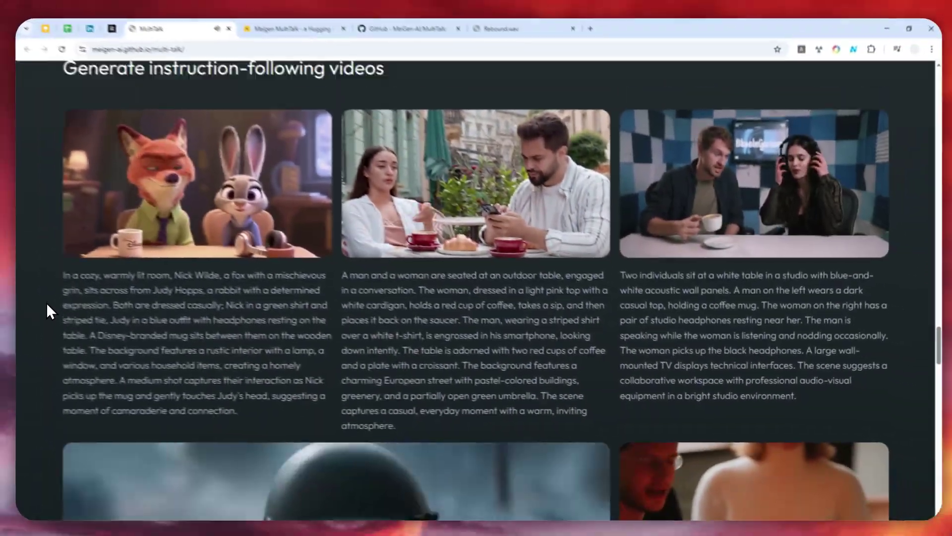
scroll(47, 305, "down", 15)
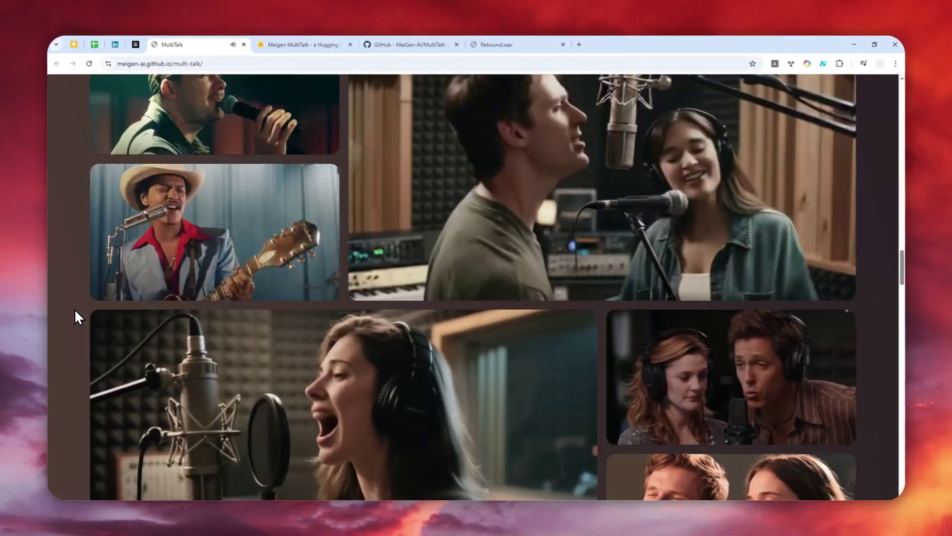
scroll(74, 309, "up", 20)
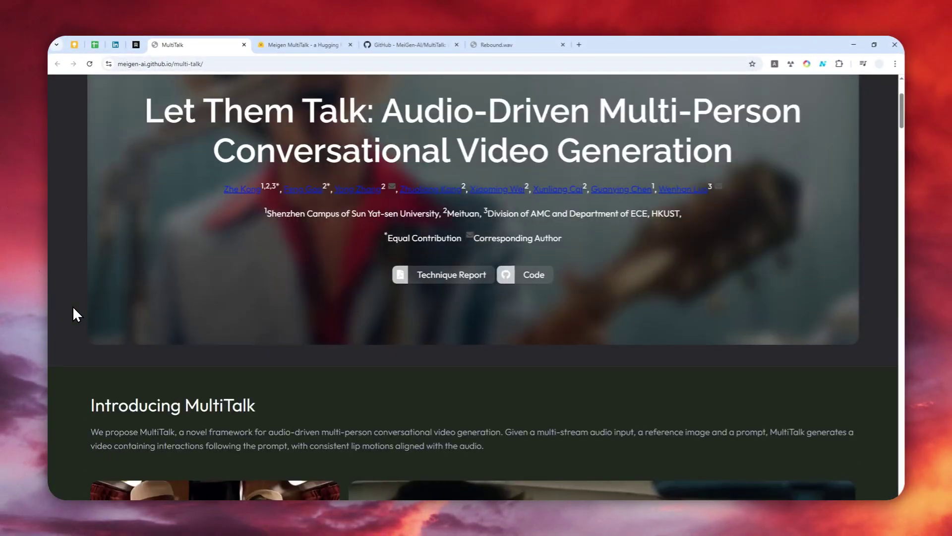